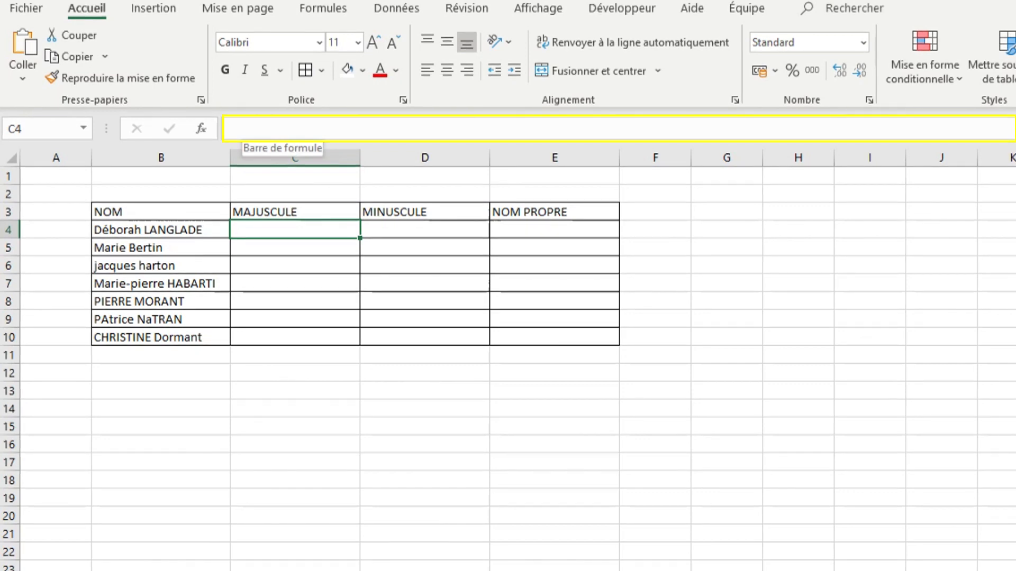
# Step: Enter the formula =MAJUSCULE(B4) in cell C4 to convert the first name to uppercase
pyautogui.write('=m')
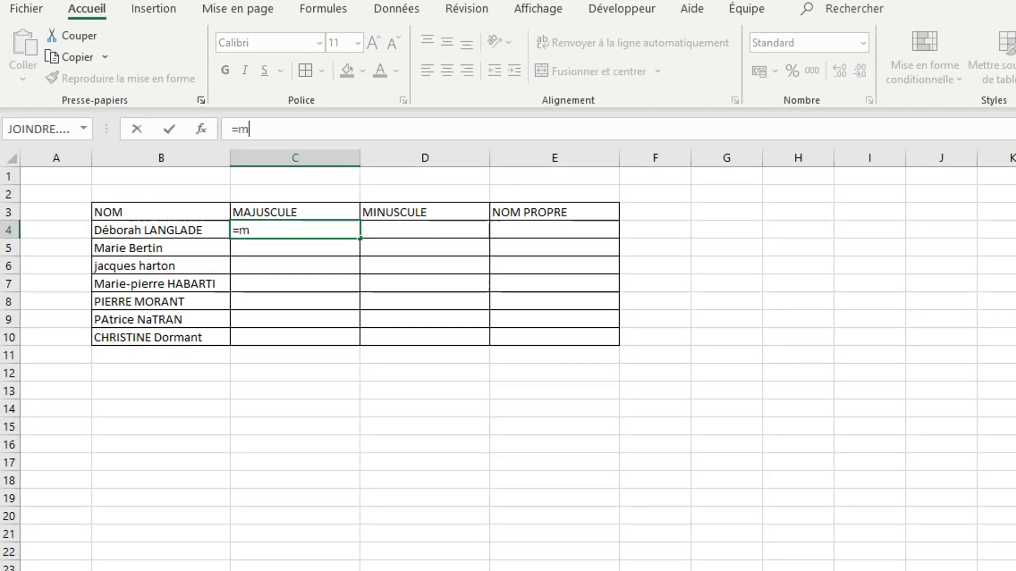
pyautogui.write('aj')
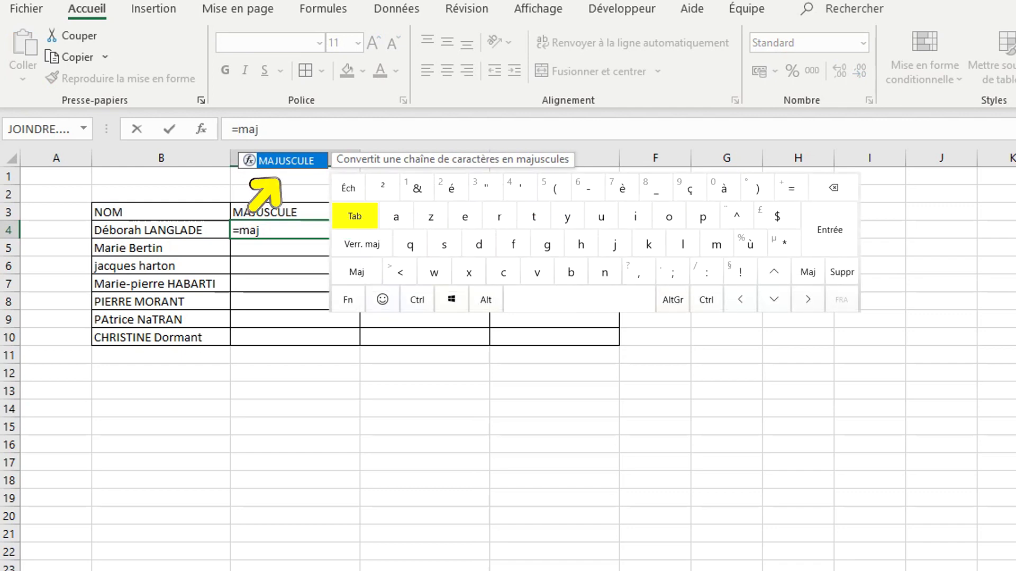
pyautogui.press('Tab')
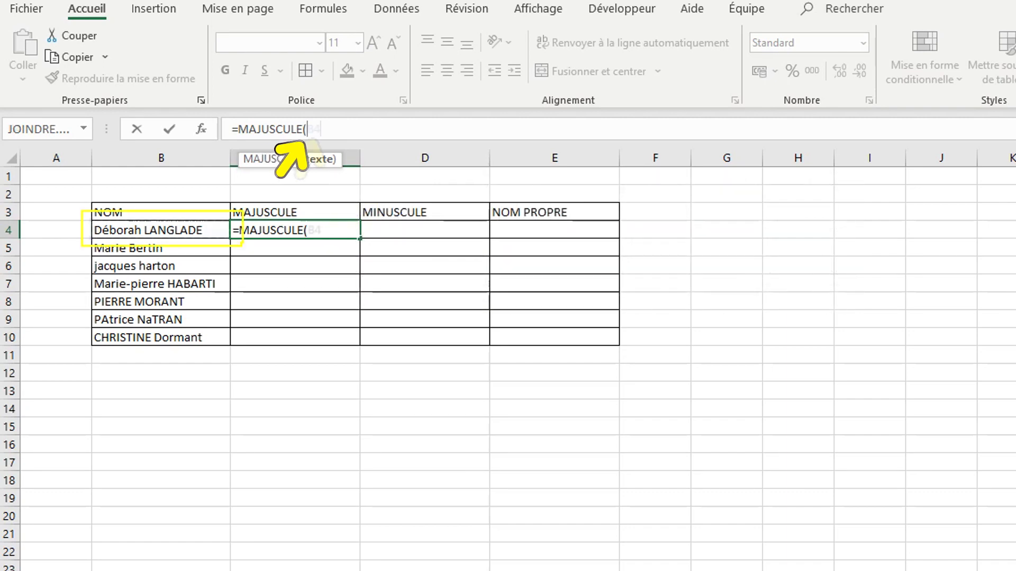
pyautogui.click(159, 230)
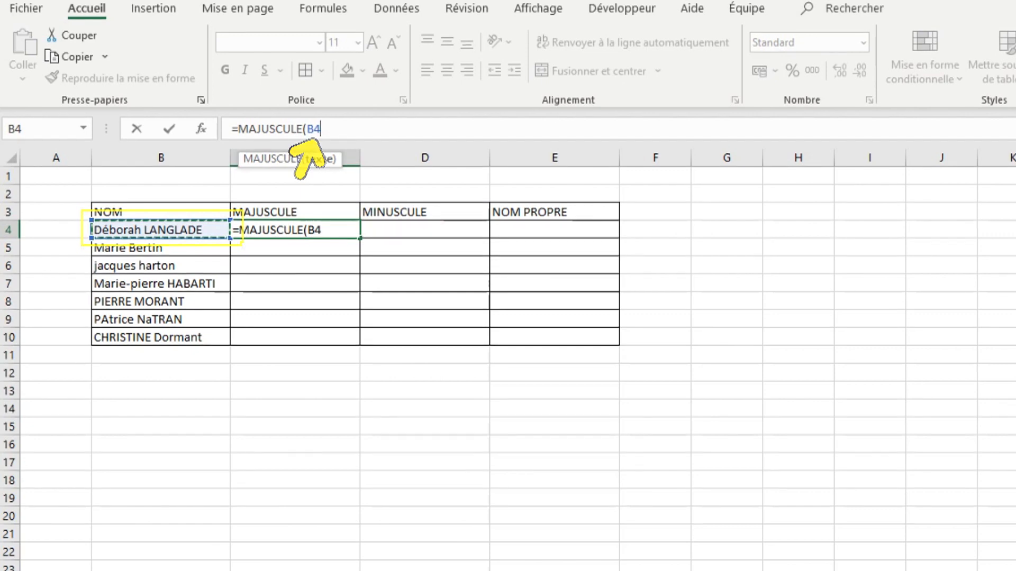
pyautogui.write(')')
pyautogui.press('Return')
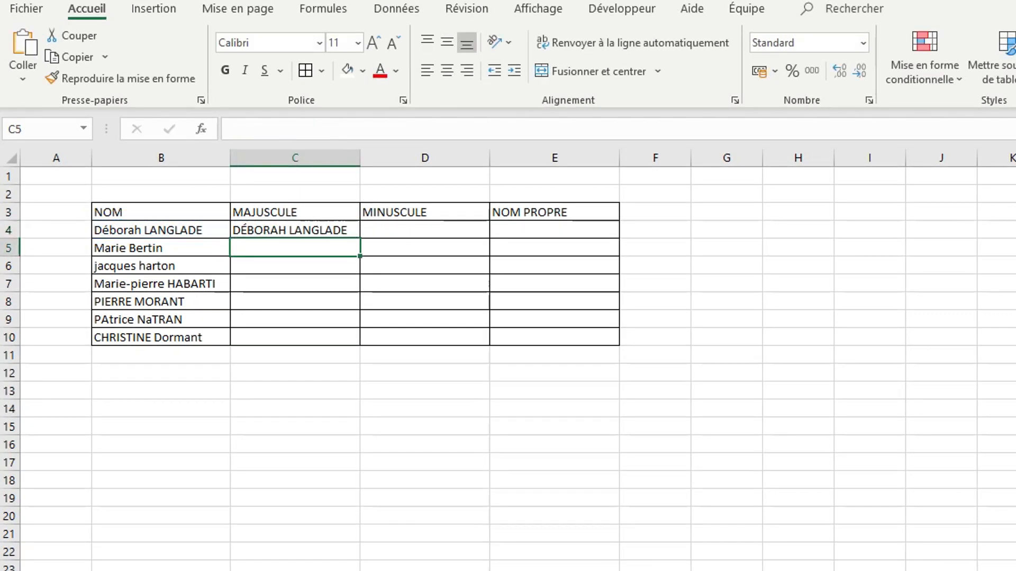
# Step: Fill the C4 formula down to C10 and autofit the width of column C
pyautogui.click(295, 230)
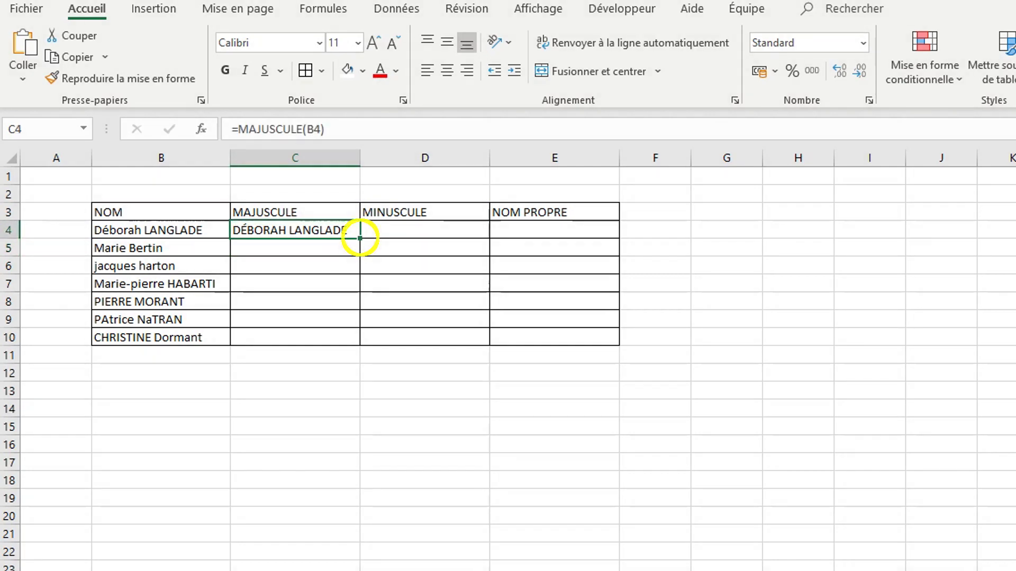
pyautogui.doubleClick(360, 238)
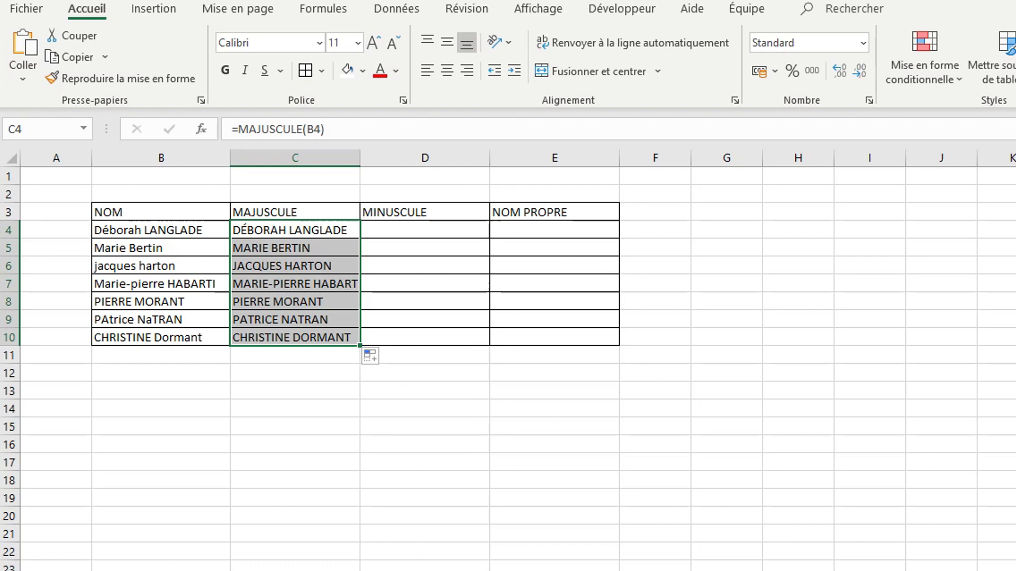
pyautogui.click(425, 212)
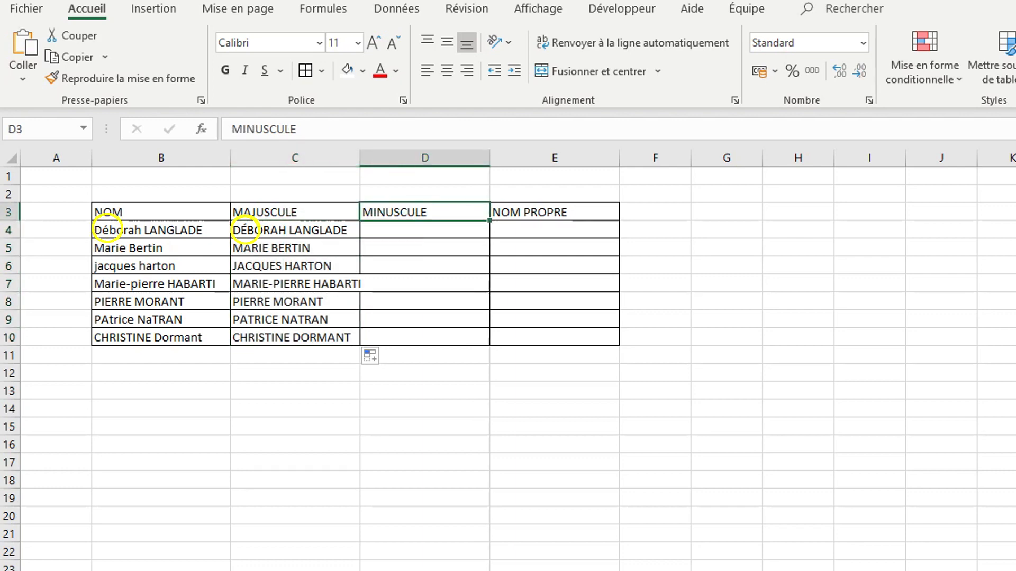
pyautogui.doubleClick(360, 158)
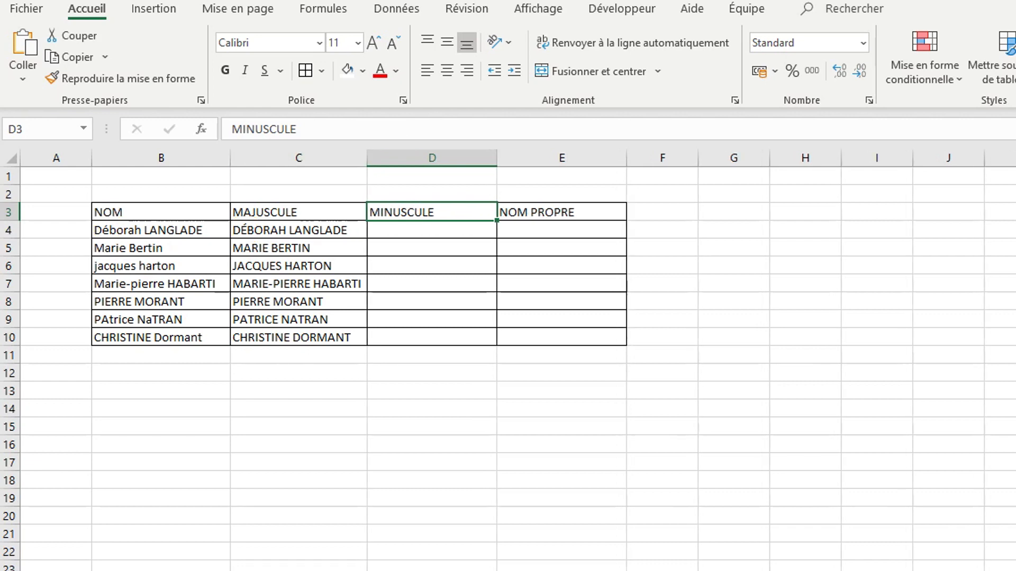
# Step: Enter =MINUSCULE(B4) in cell D4 and fill it down to D10
pyautogui.click(432, 230)
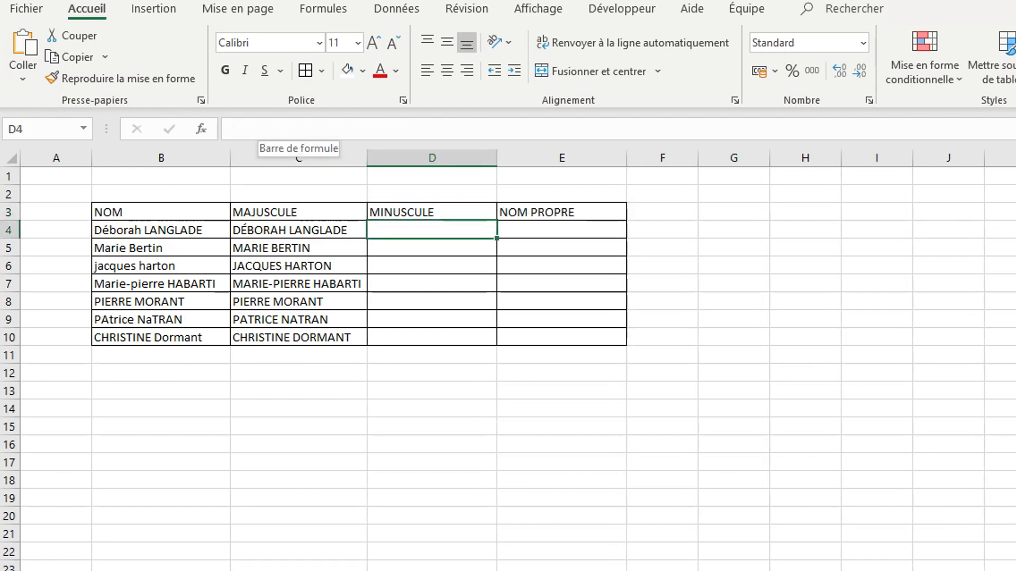
pyautogui.click(257, 129)
pyautogui.write('=minus')
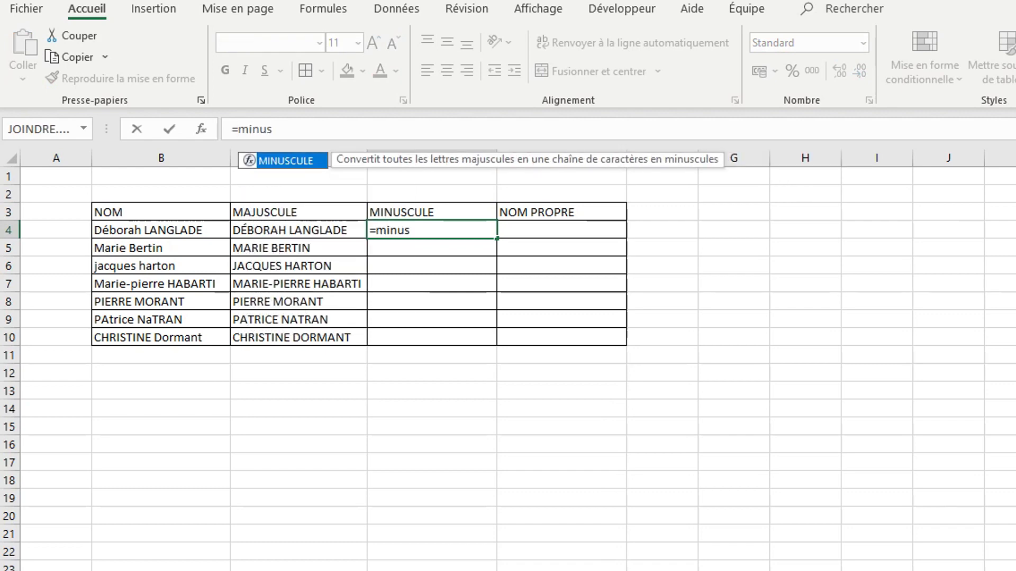
pyautogui.press('Tab')
pyautogui.click(161, 230)
pyautogui.write(')')
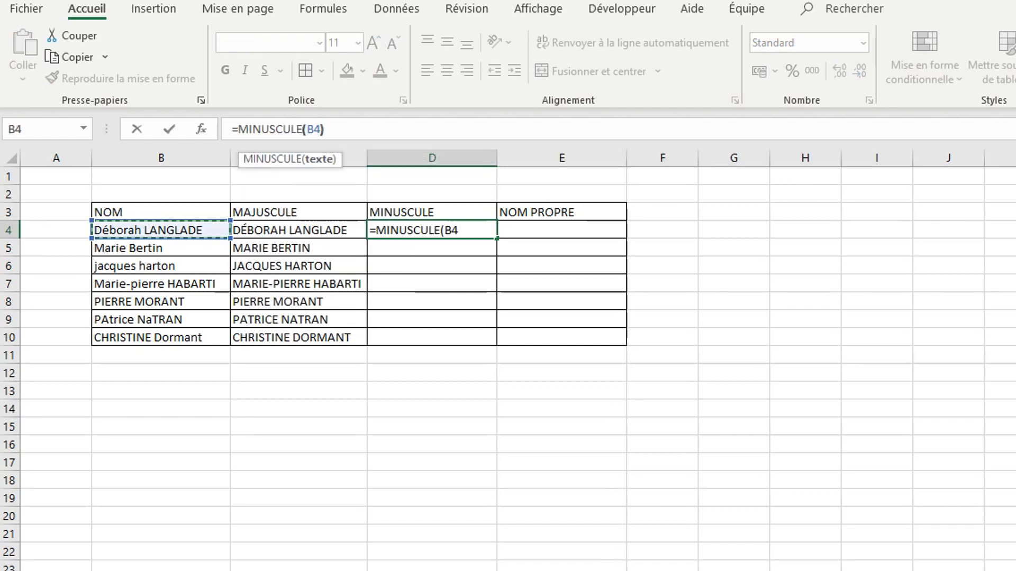
pyautogui.press('Return')
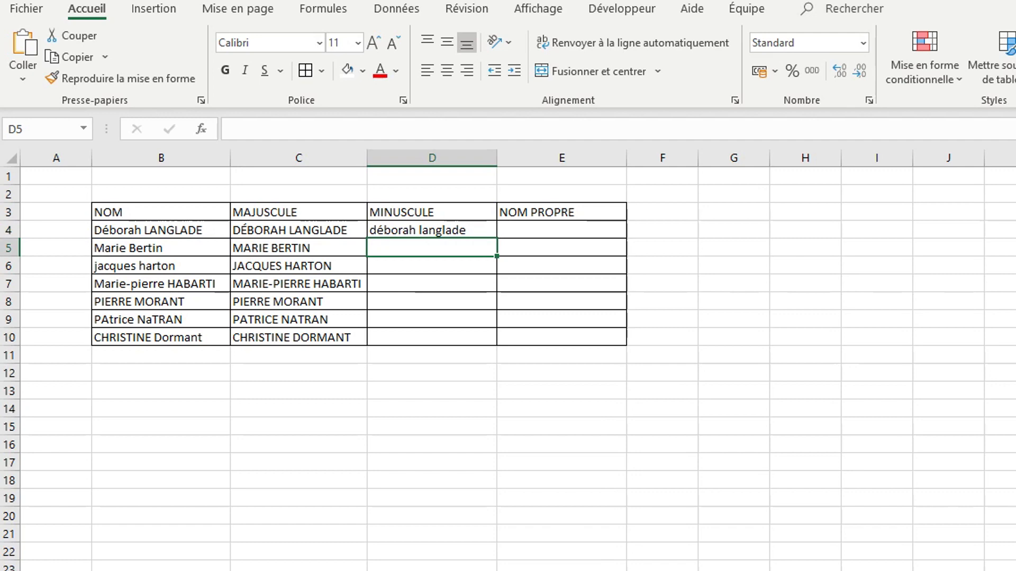
pyautogui.click(432, 231)
pyautogui.doubleClick(497, 239)
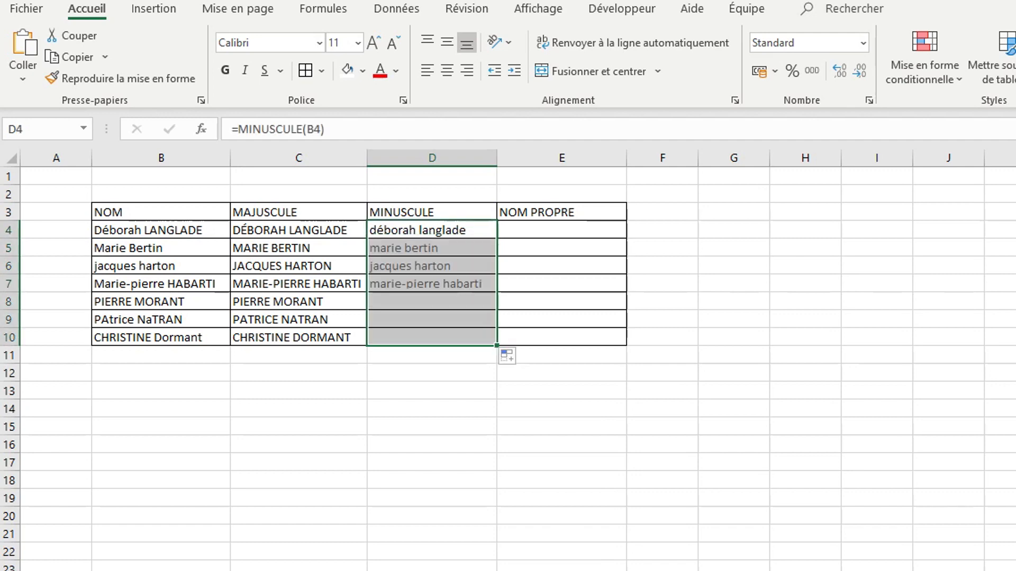
pyautogui.click(1015, 338)
# Step: Insert the NOMPROPRE text function in E4 with B4 as its argument, and fill it down to E10
pyautogui.click(562, 230)
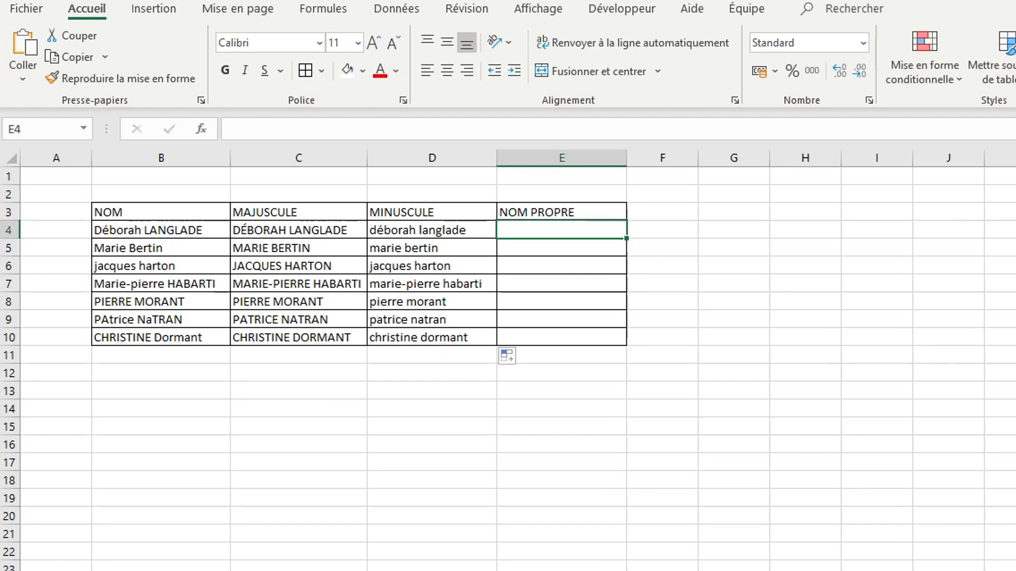
pyautogui.hotkey('shift', 'F3')
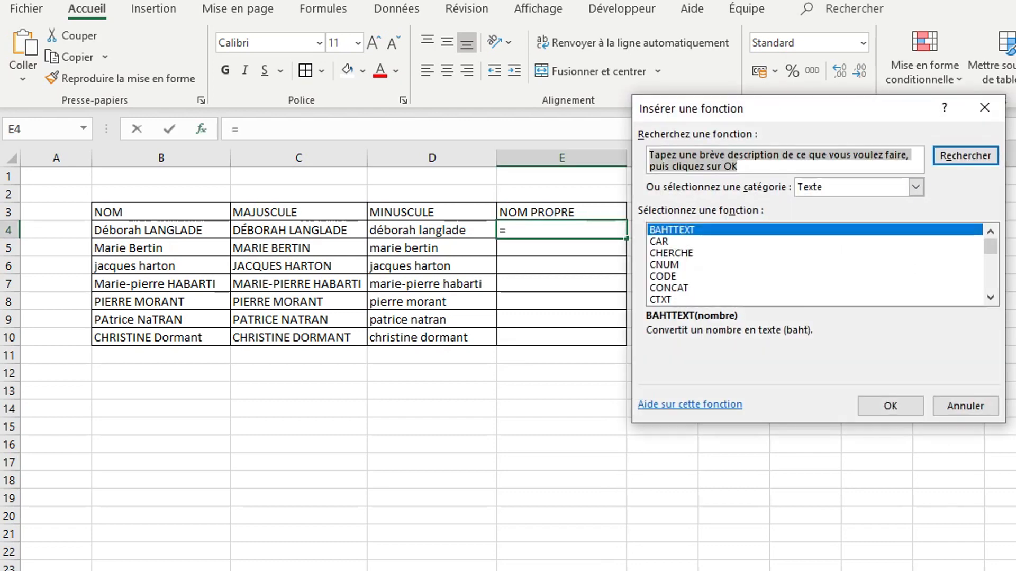
pyautogui.click(672, 229)
pyautogui.press('n')
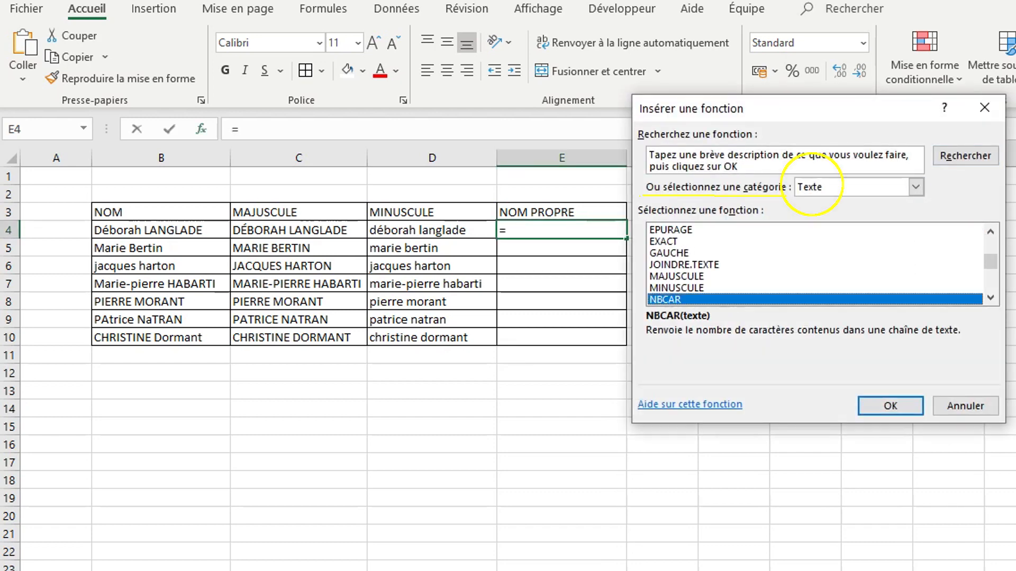
pyautogui.click(990, 298)
pyautogui.press('Down')
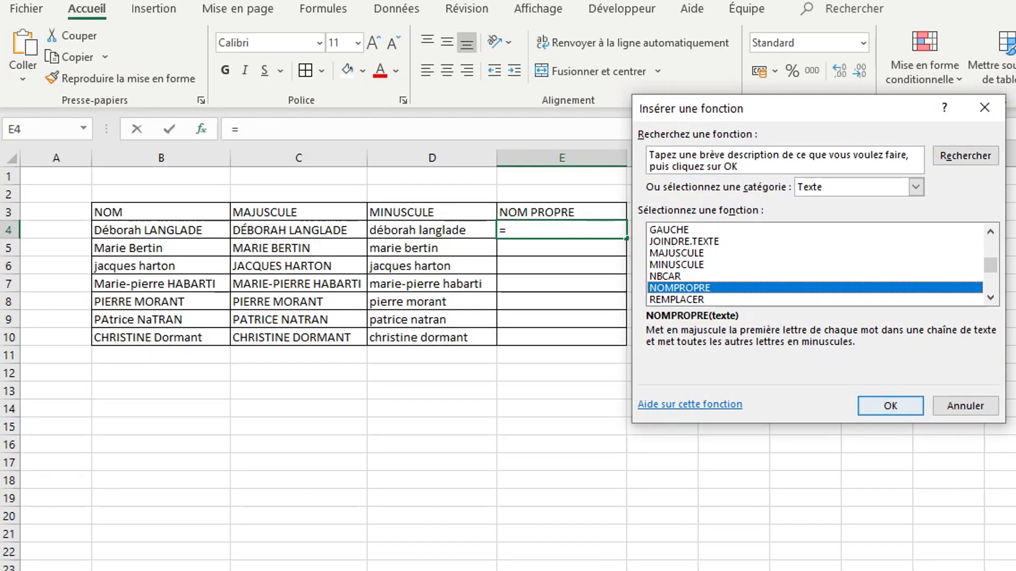
pyautogui.press('Return')
pyautogui.click(161, 230)
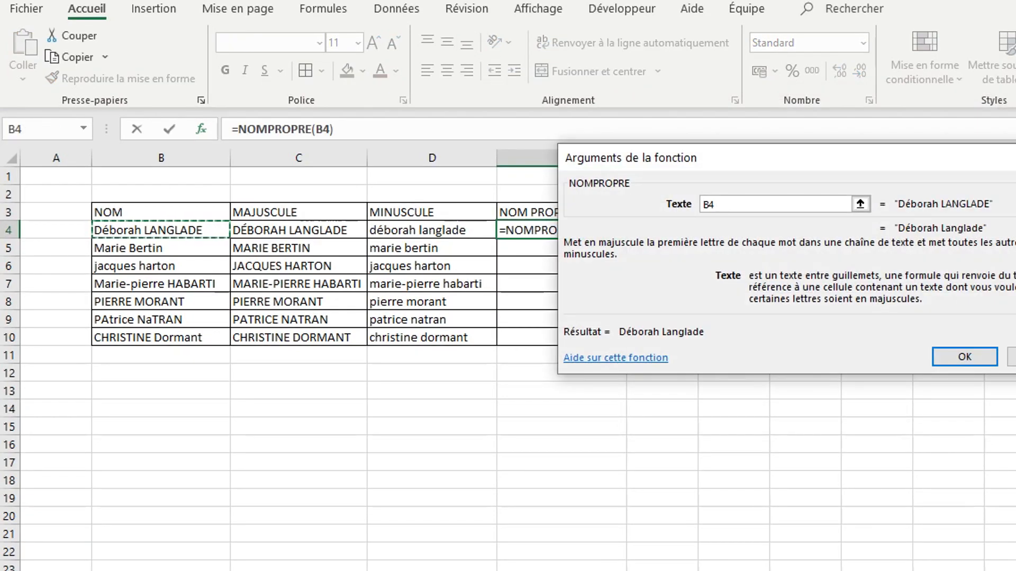
pyautogui.click(964, 356)
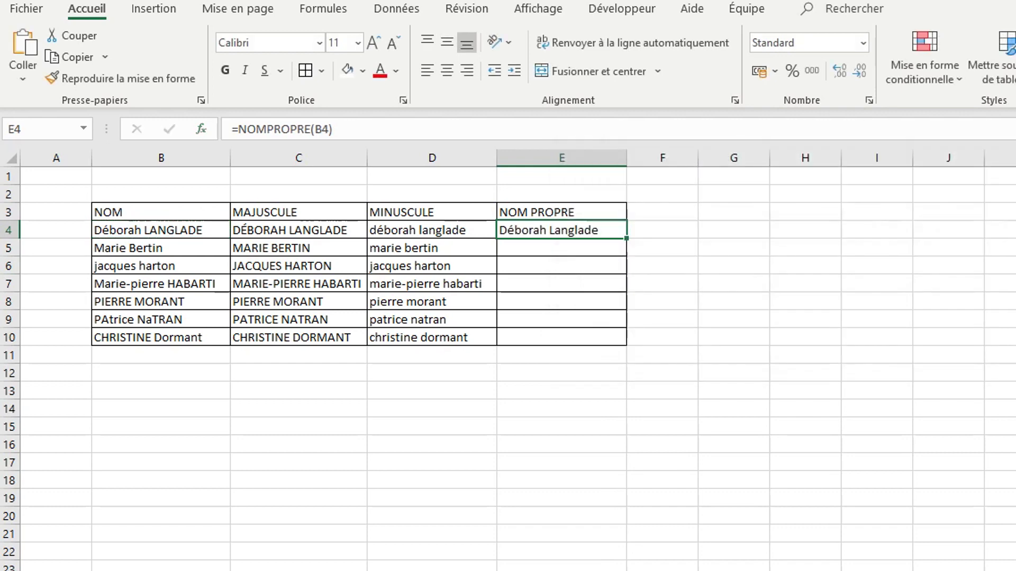
pyautogui.doubleClick(626, 239)
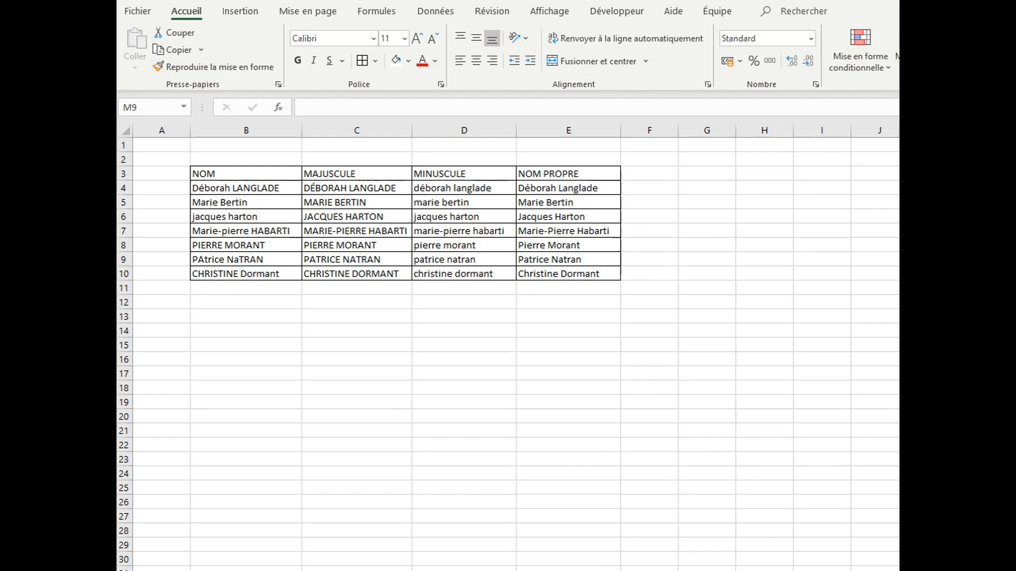
# Step: Duplicate the table B3:E10 to B14:E21 and clear the formulas in C4:E10 of the original
pyautogui.moveTo(222, 173); pyautogui.dragTo(558, 437)
pyautogui.moveTo(357, 188); pyautogui.dragTo(569, 274)
pyautogui.press('Delete')
# Step: Replace the header in C3 with "Méthode alternative" and fill it across to E3
pyautogui.click(356, 174)
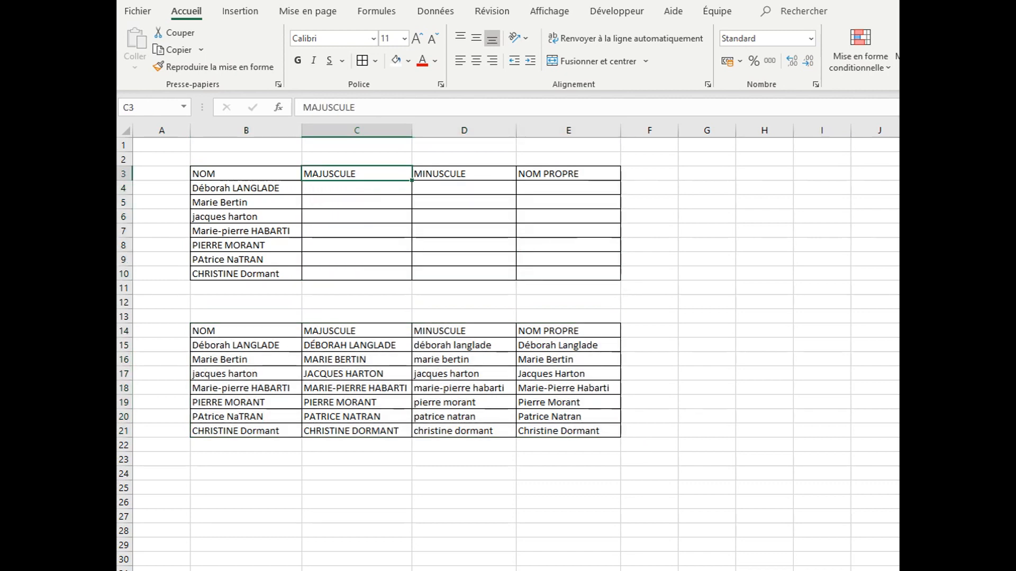
pyautogui.write('Méthode alternative')
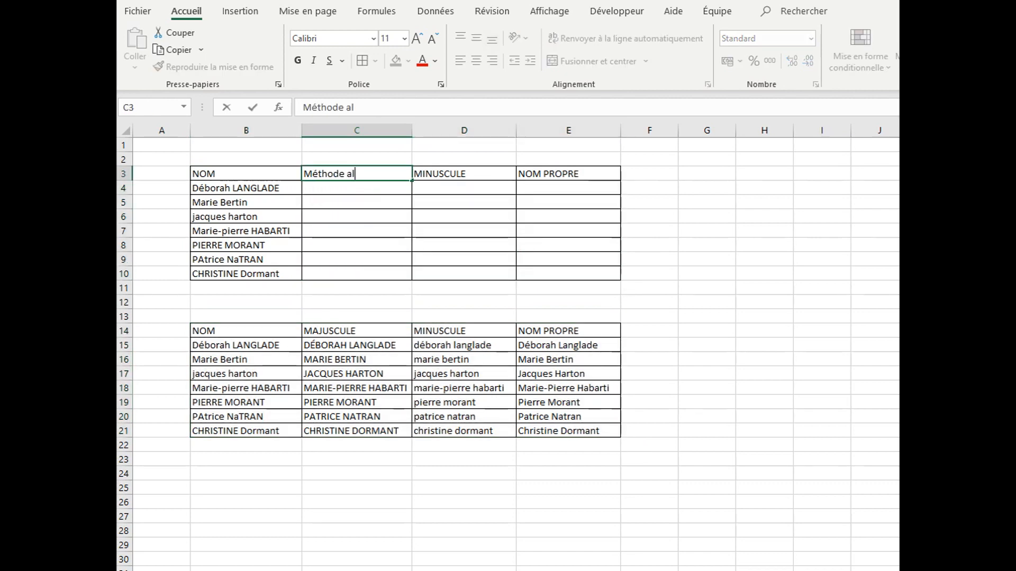
pyautogui.moveTo(412, 180); pyautogui.dragTo(609, 177)
pyautogui.click(1015, 245)
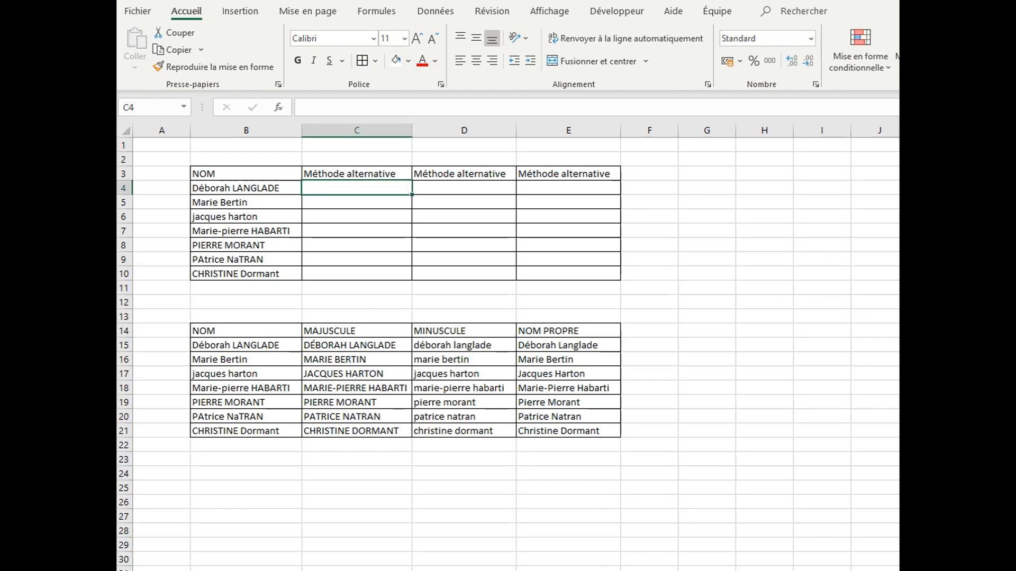
# Step: Copy the uppercase formula from C15 into C4 of the upper table
pyautogui.click(356, 345)
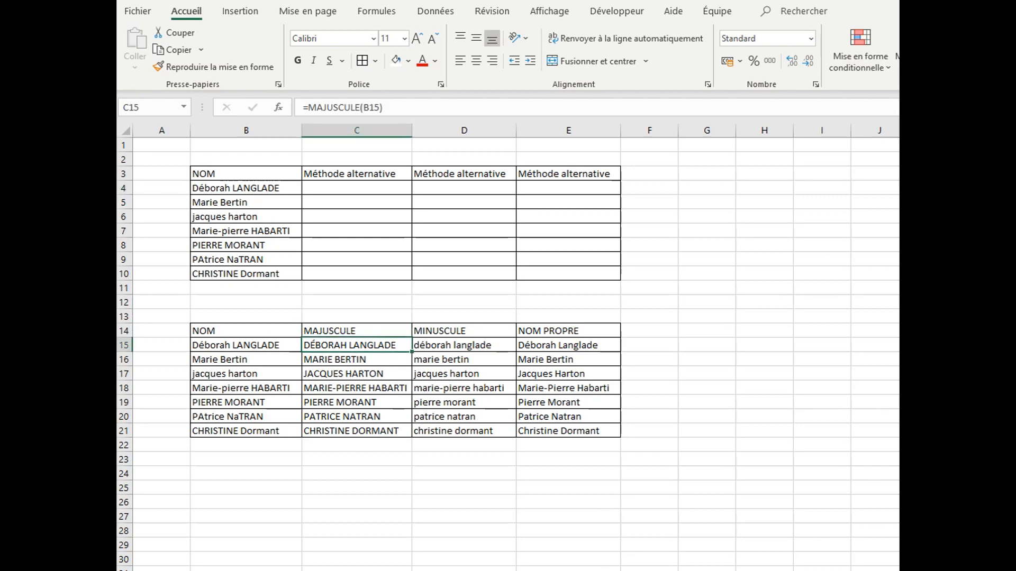
pyautogui.hotkey('ctrl', 'c')
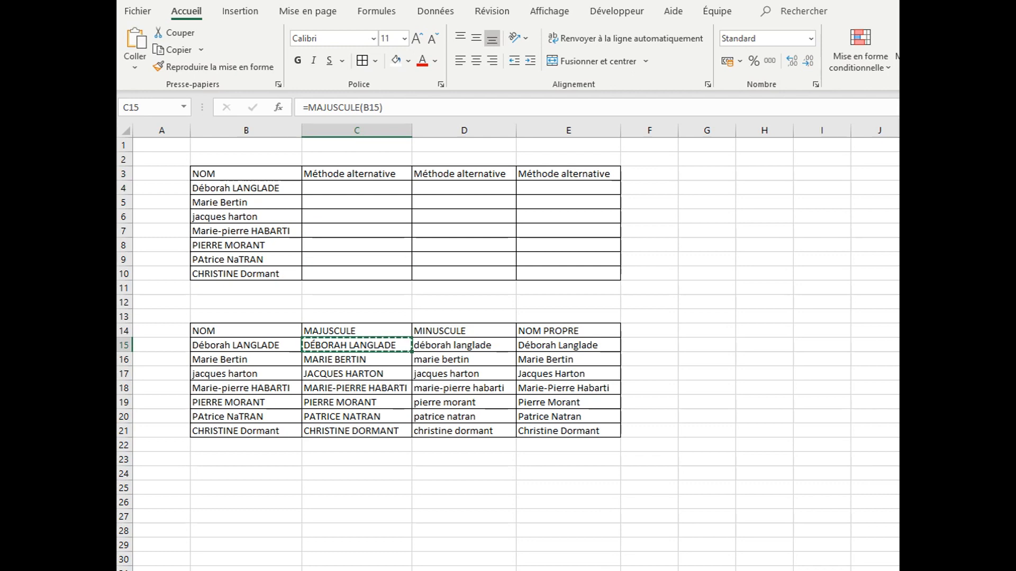
pyautogui.click(357, 187)
pyautogui.hotkey('ctrl', 'v')
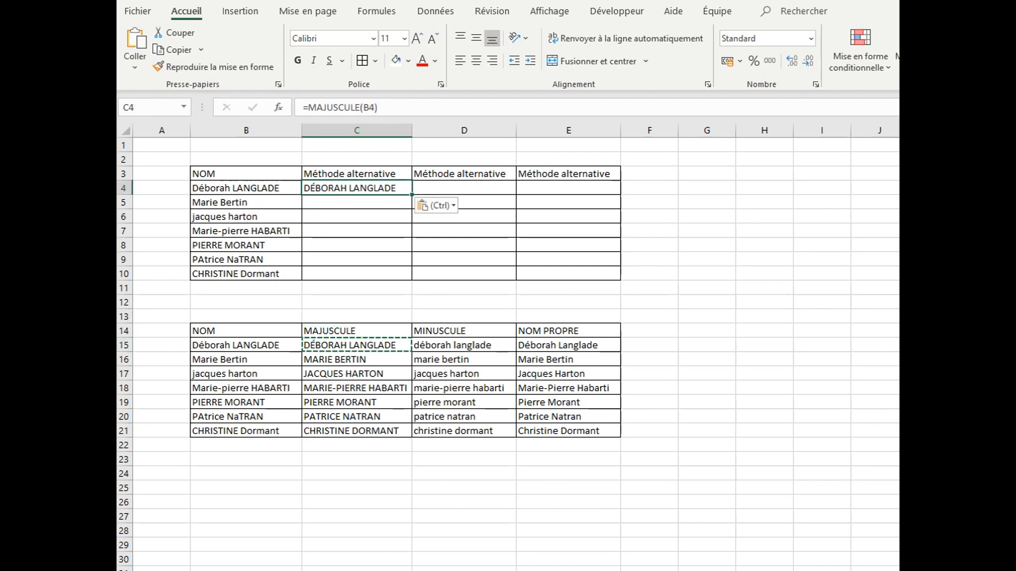
# Step: Enter the uppercase version of the B5 name in C5, and complete C6:C10 with the flash fill suggestion
pyautogui.click(357, 203)
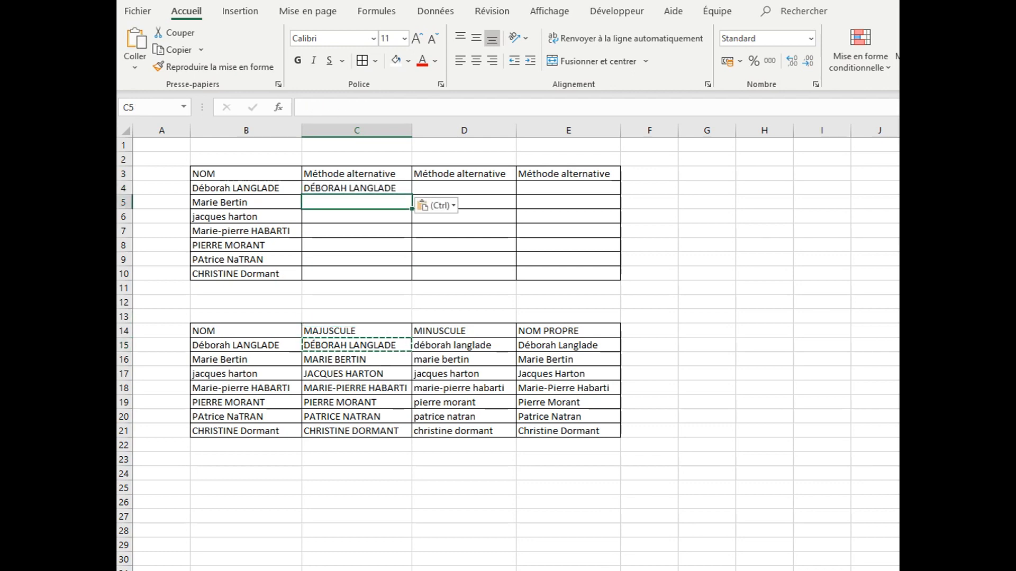
pyautogui.press('Escape')
pyautogui.write('MA')
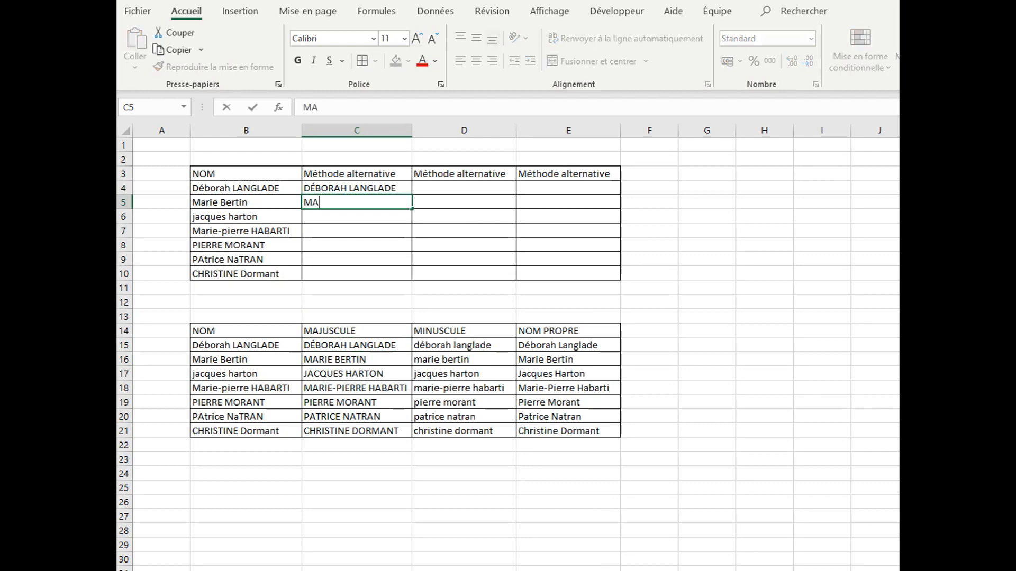
pyautogui.write('RIE BERTIN')
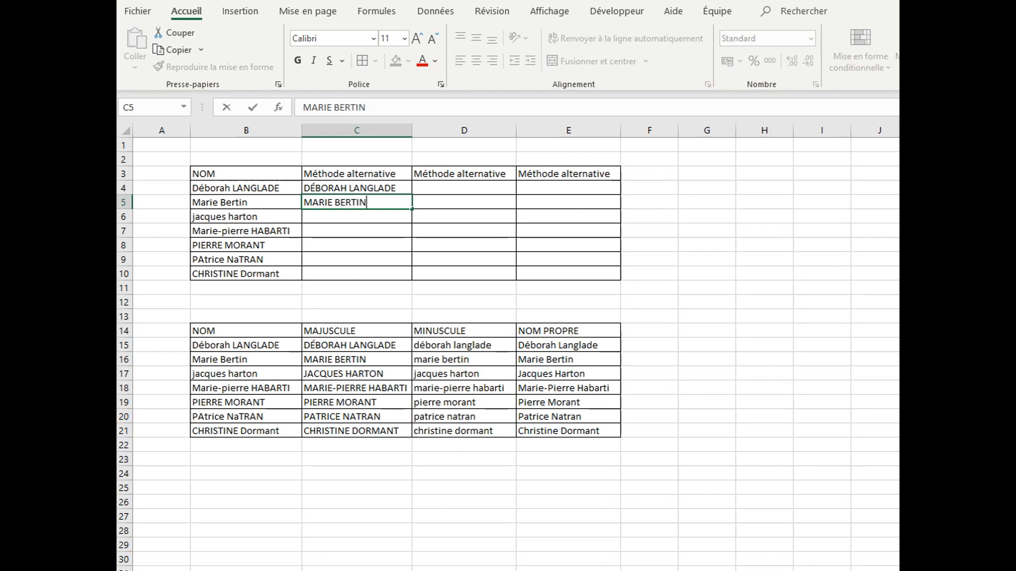
pyautogui.press('Return')
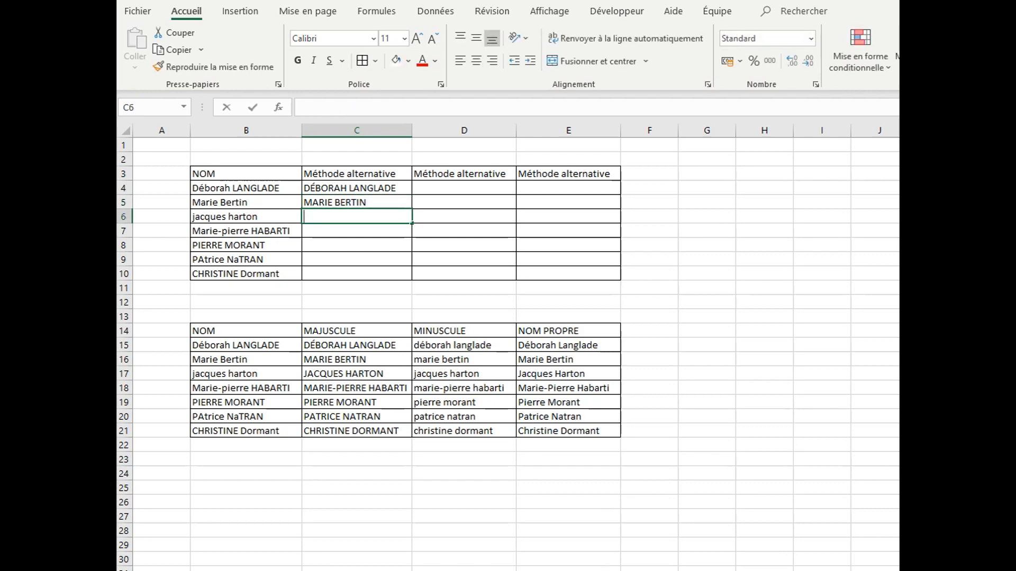
pyautogui.write('JACQUES HARTON')
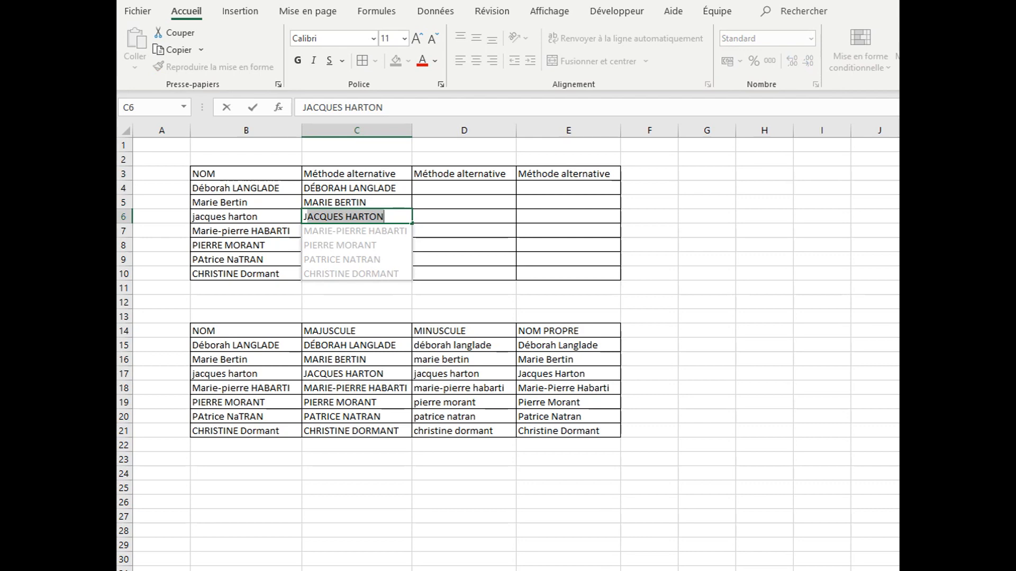
pyautogui.press('Return')
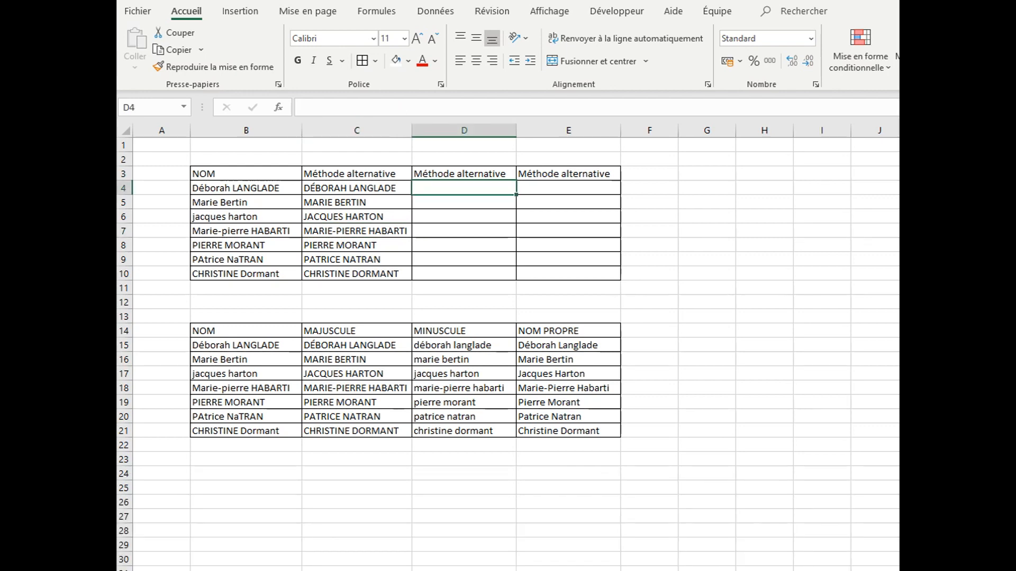
# Step: Enter the all-lowercase version of the B4 name in D4 and complete D5:D10 with flash fill
pyautogui.write('dé')
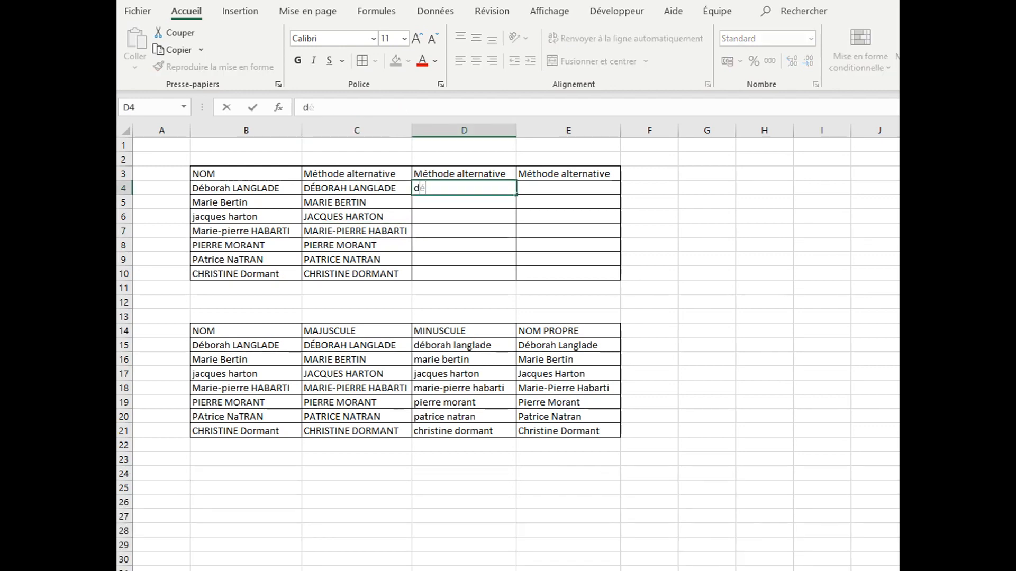
pyautogui.write('borah langlade')
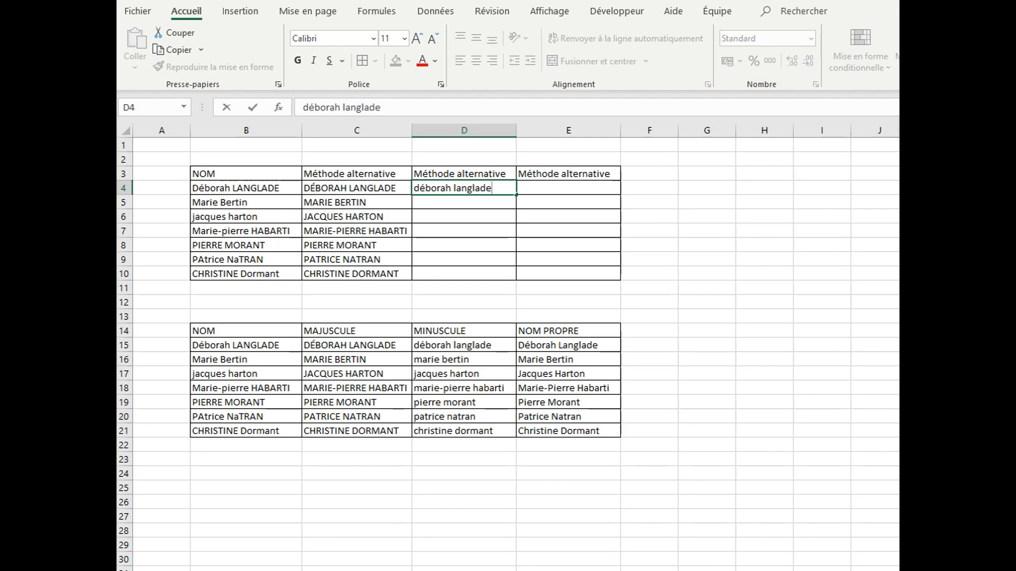
pyautogui.hotkey('ctrl', 'Return')
pyautogui.moveTo(516, 194); pyautogui.dragTo(516, 270)
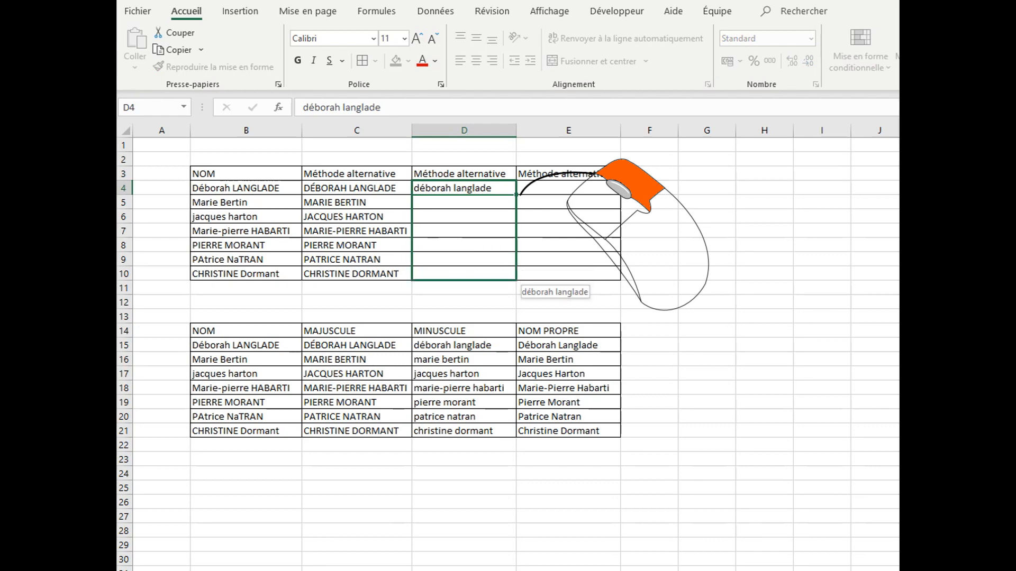
pyautogui.rightClick(509, 277)
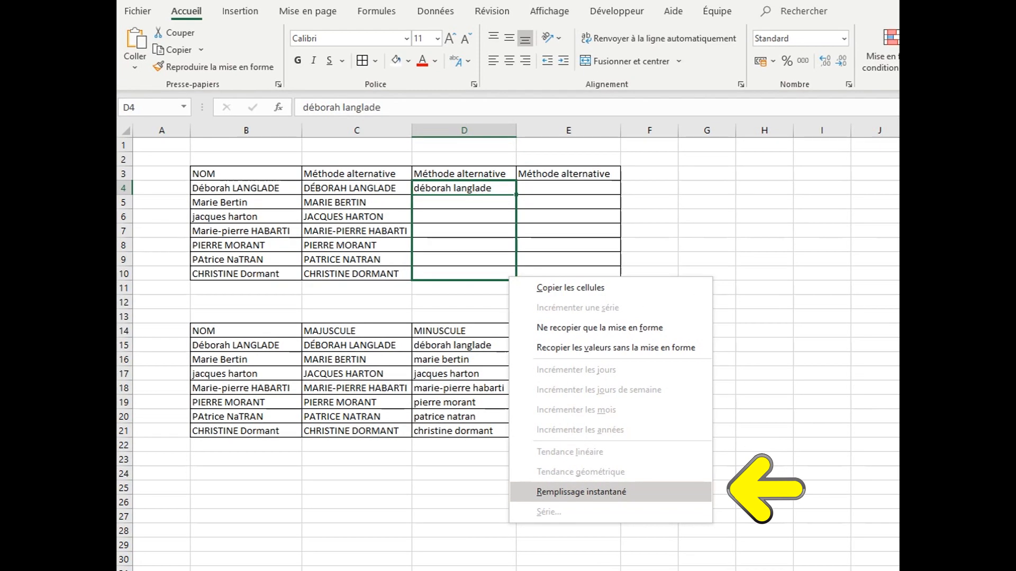
pyautogui.click(580, 492)
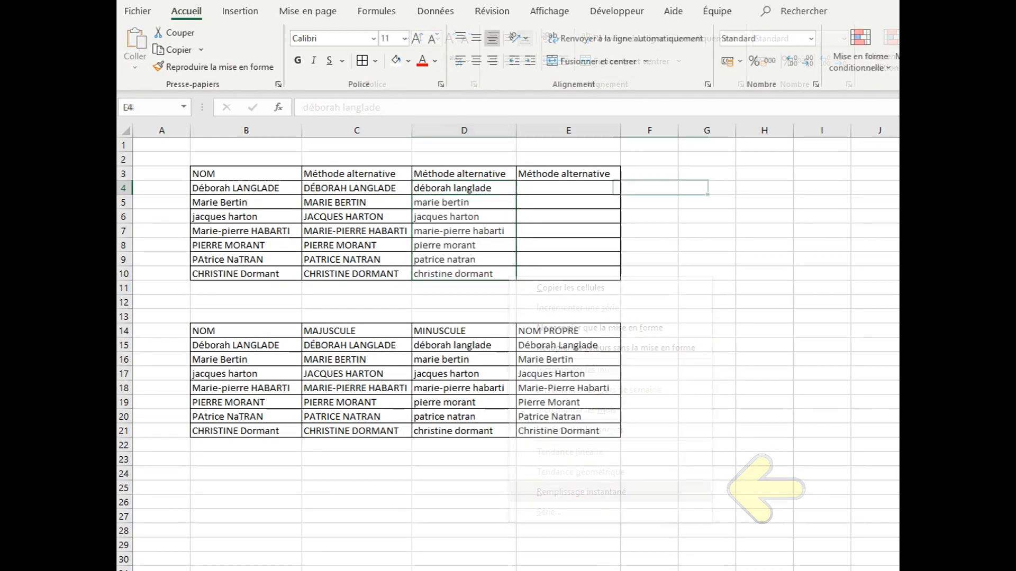
# Step: Enter the proper-case version of the B4 name in E4 and complete E5:E10 with flash fill
pyautogui.click(568, 188)
pyautogui.write('Déborah')
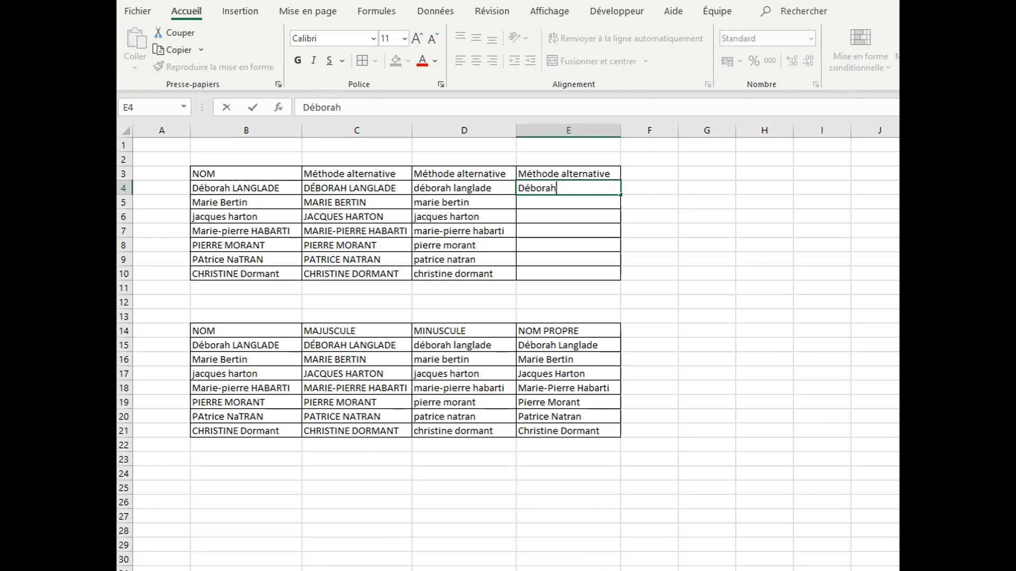
pyautogui.write(' Langlade')
pyautogui.hotkey('ctrl', 'Return')
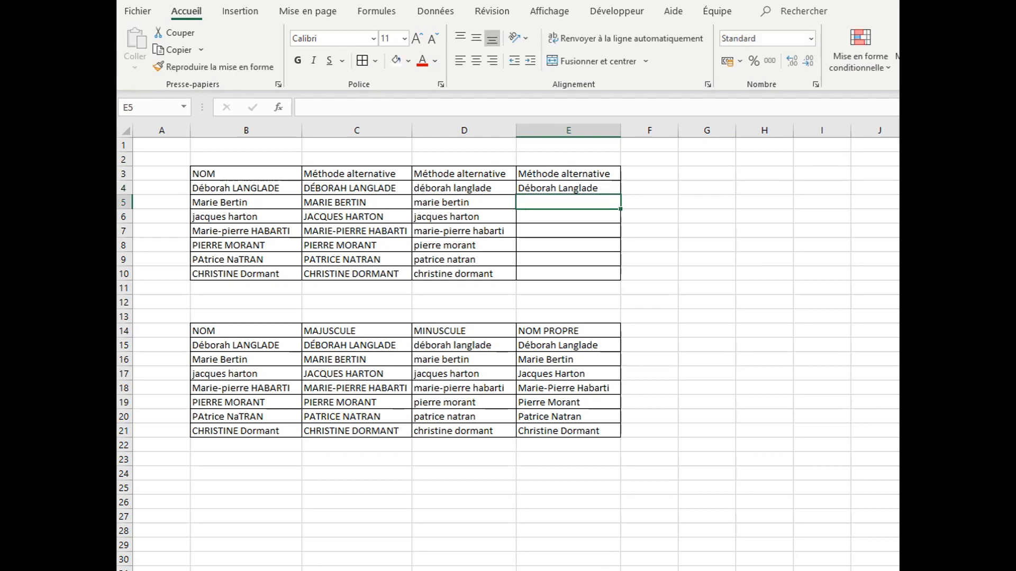
pyautogui.hotkey('shift', 'Down')
pyautogui.hotkey('shift', 'Down')
pyautogui.hotkey('shift', 'Down')
pyautogui.hotkey('shift', 'Down')
pyautogui.hotkey('shift', 'Down')
pyautogui.hotkey('shift', 'Down')
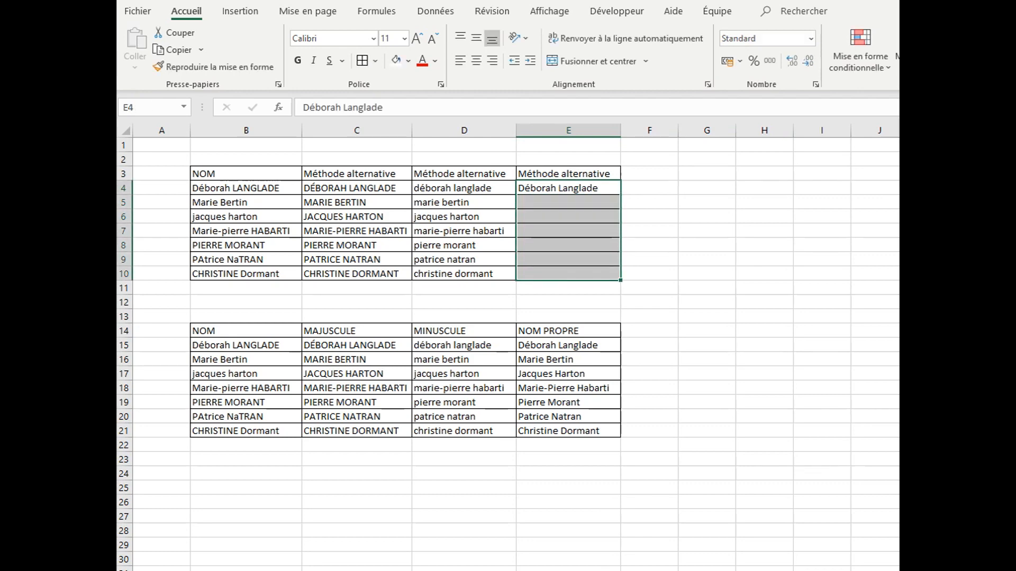
pyautogui.hotkey('ctrl', 'e')
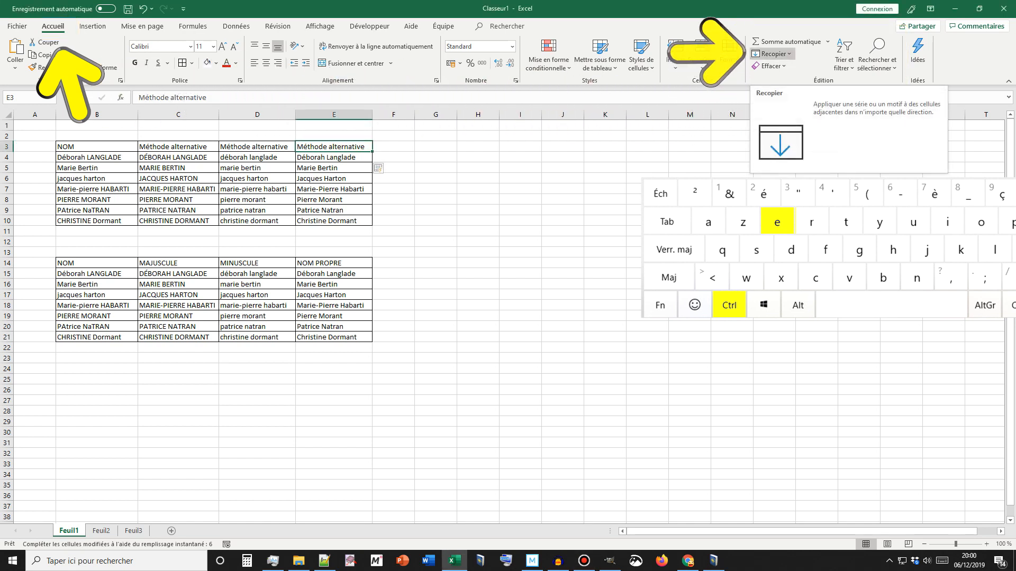
pyautogui.click(773, 54)
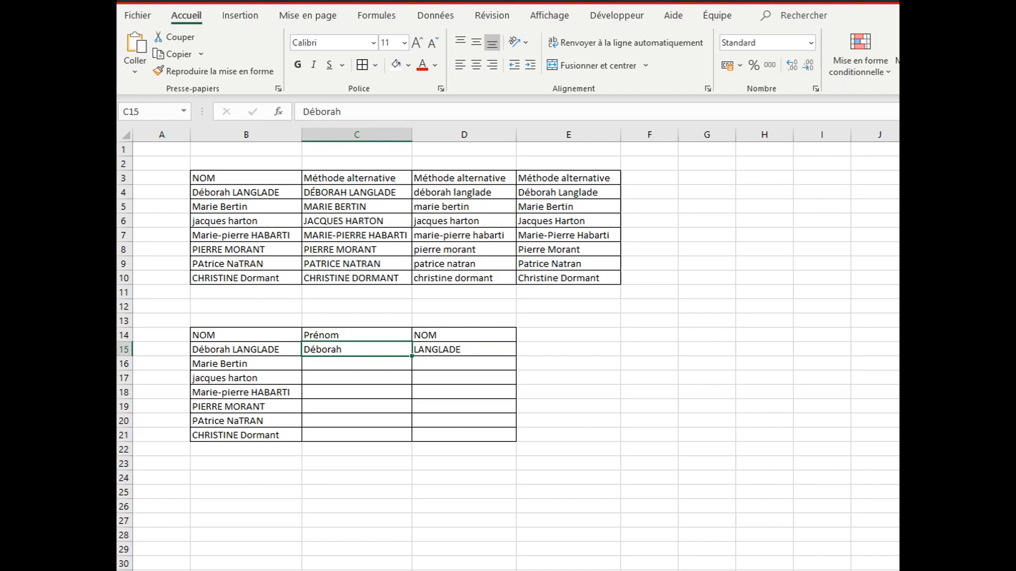
# Step: Flash fill the first names in C16:C21 and the surnames in D16:D21 from the examples in row 15
pyautogui.moveTo(357, 350); pyautogui.dragTo(357, 435)
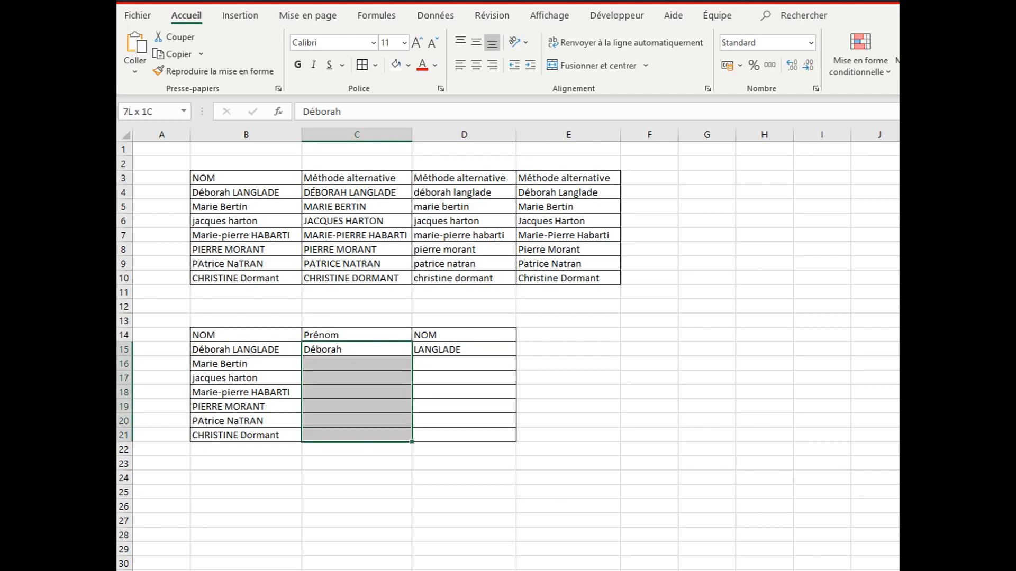
pyautogui.hotkey('ctrl', 'e')
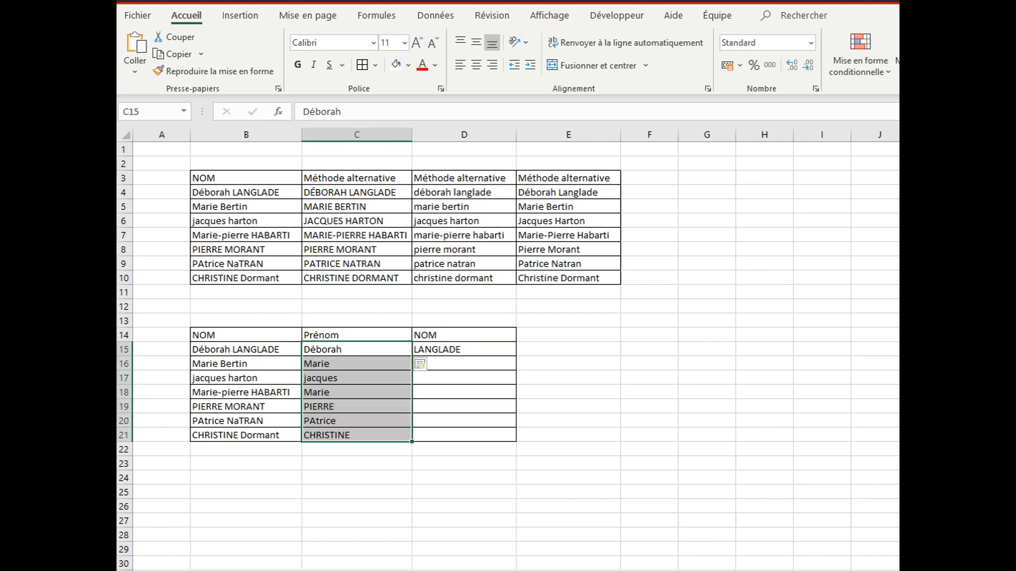
pyautogui.moveTo(464, 349); pyautogui.dragTo(464, 434)
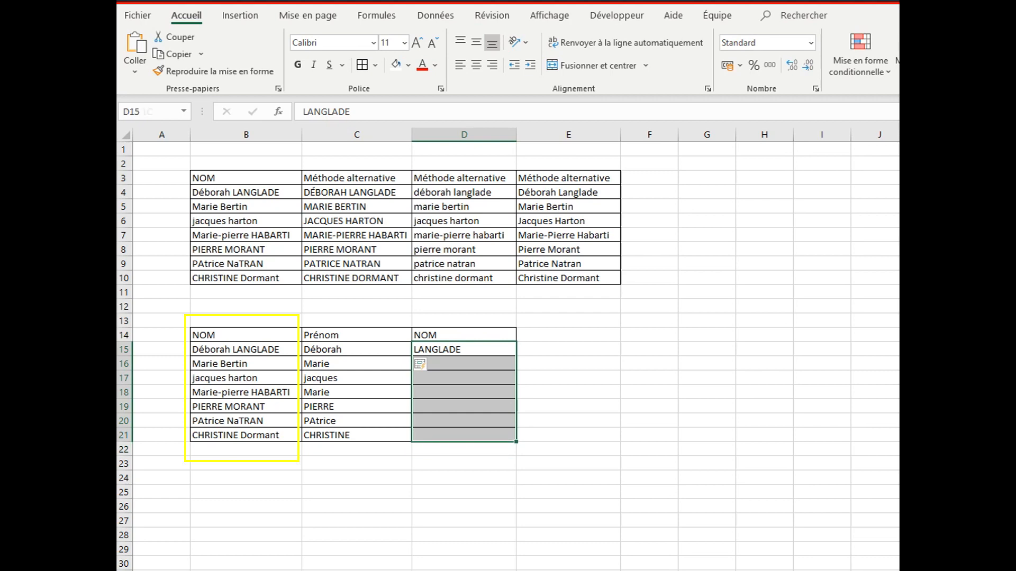
pyautogui.hotkey('ctrl', 'e')
# Step: Flash fill B16:B21 with full names combined from the first name and surname columns, following the example in B15
pyautogui.click(994, 421)
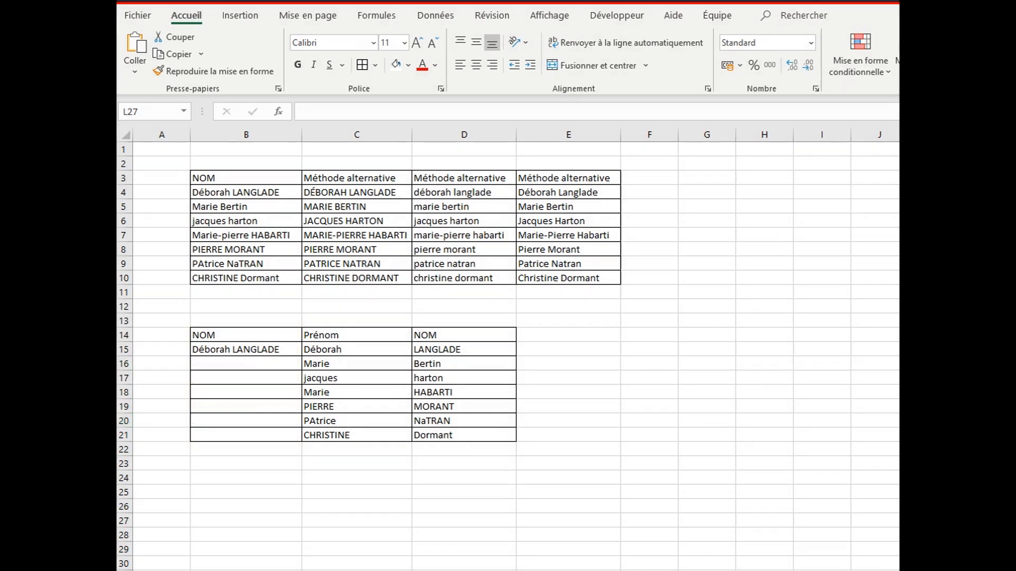
pyautogui.moveTo(235, 349)
pyautogui.mouseDown()
pyautogui.moveTo(265, 357)
pyautogui.moveTo(246, 435)
pyautogui.mouseUp()
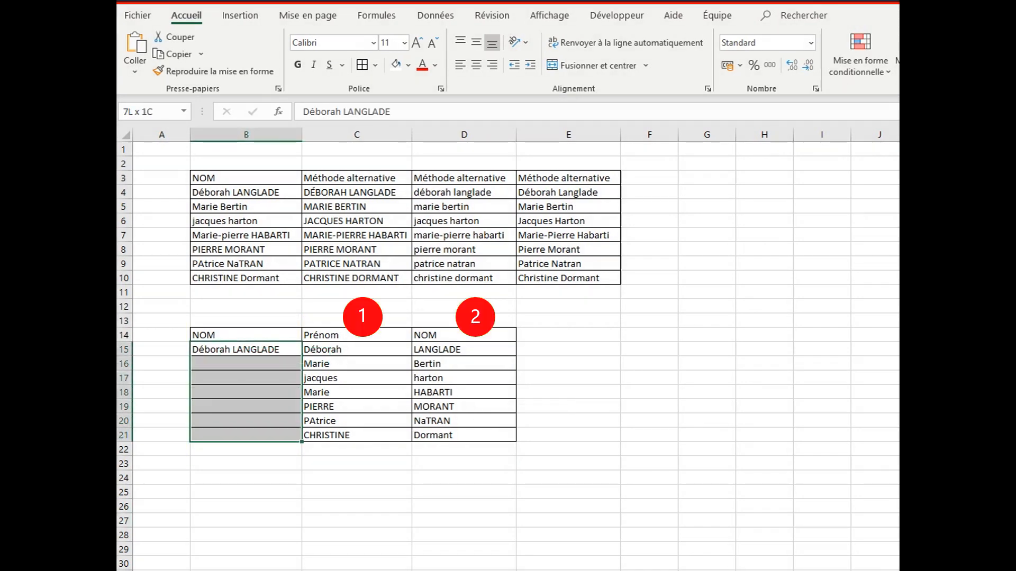
pyautogui.hotkey('ctrl', 'e')
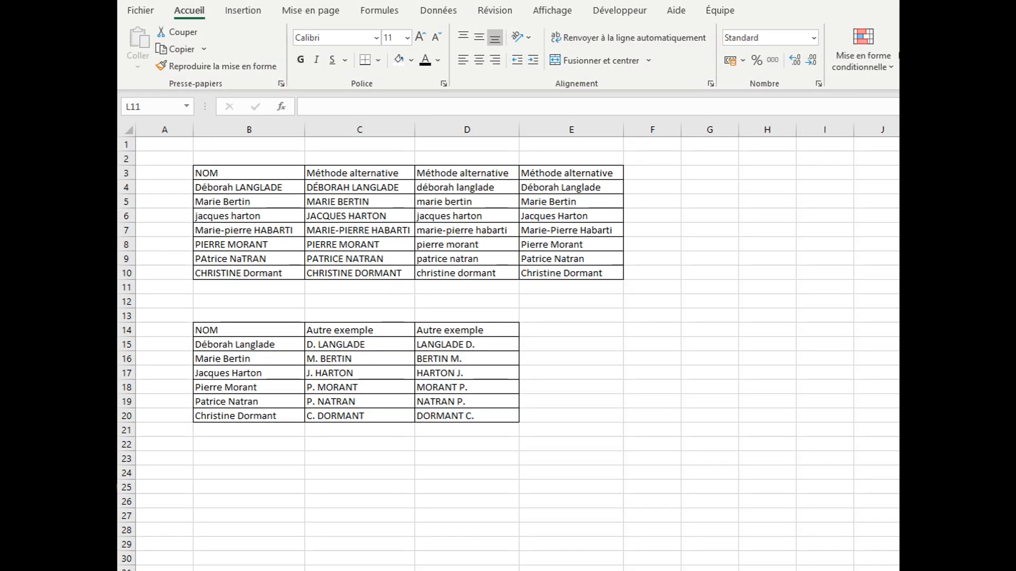
# Step: Append "et" to the surname in B16 and select C16:D16 to check the abbreviated names against it
pyautogui.doubleClick(264, 359)
pyautogui.write('et')
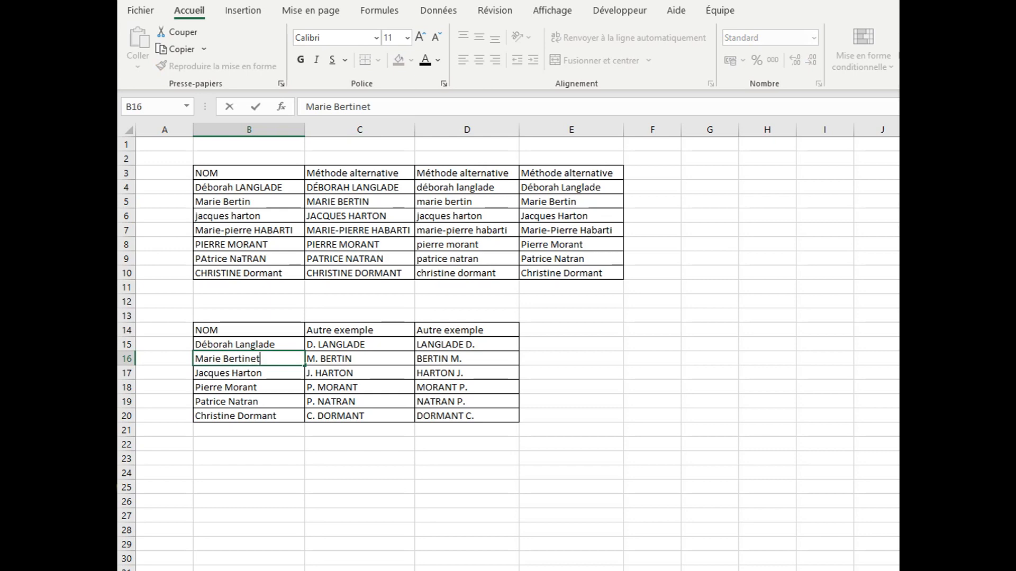
pyautogui.press('Return')
pyautogui.moveTo(454, 358); pyautogui.dragTo(359, 358)
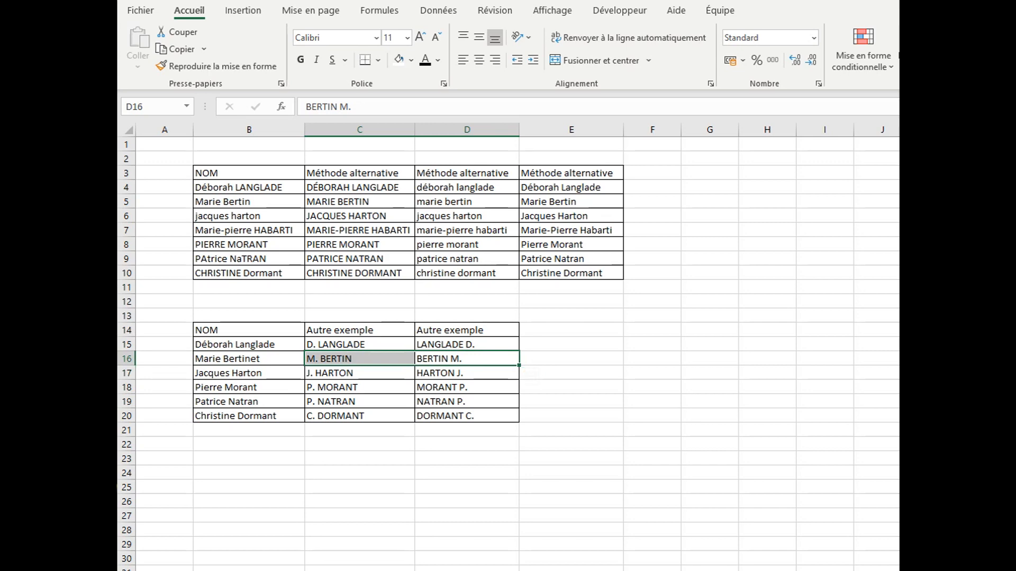